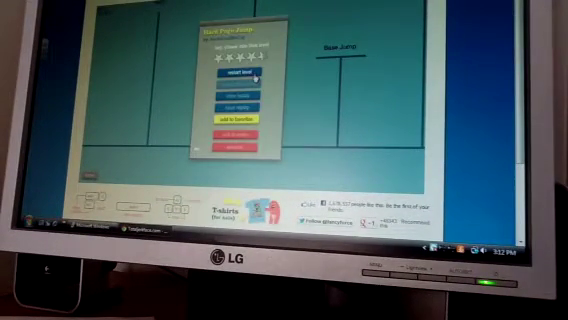
- Restart the pogo jumping level from the beginning via the level menu
left_click(254, 78)
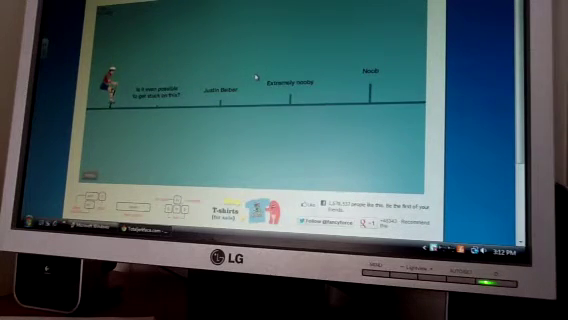
- Launch the pogo rider and play until crashing near the 'IMPOSSIBLE' gate
left_click(254, 78)
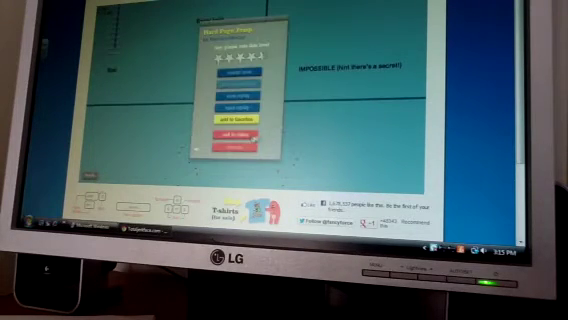
- Open the User Submitted Levels list, select a different level, and choose Play Now
left_click(251, 139)
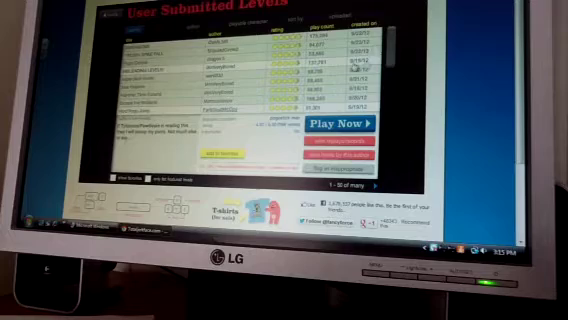
scroll(388, 60, "down", 2)
scroll(385, 68, "down", 2)
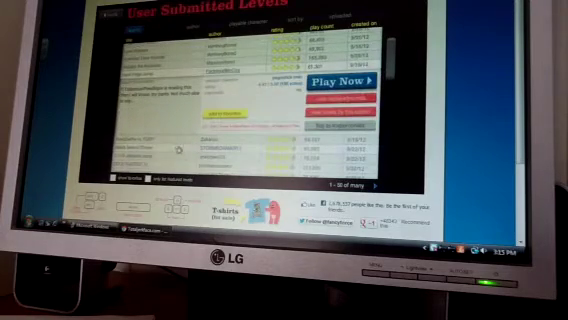
left_click(177, 148)
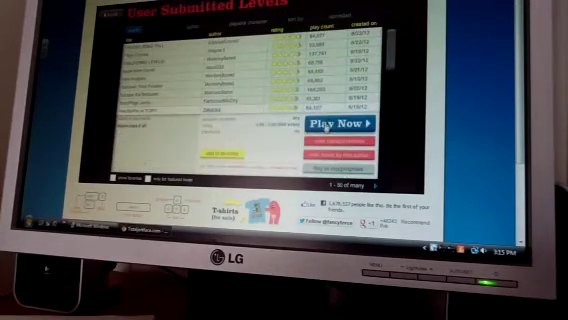
left_click(328, 124)
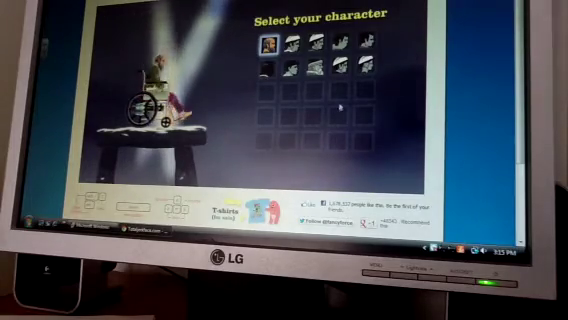
- Pick a character, reach the yellow level's checkered flag, and save the run's replay
left_click(341, 66)
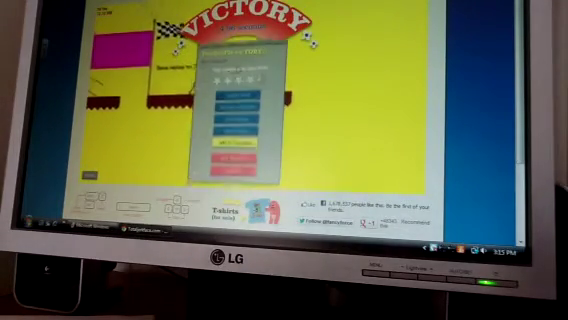
left_click(190, 95)
left_click(238, 117)
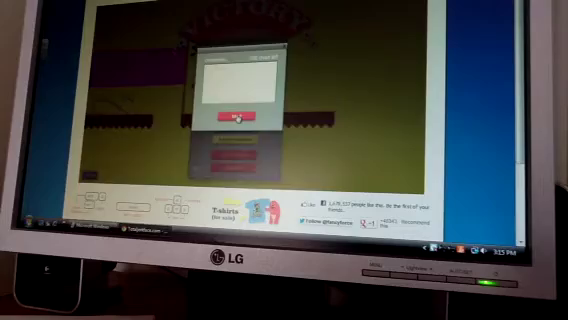
left_click(240, 105)
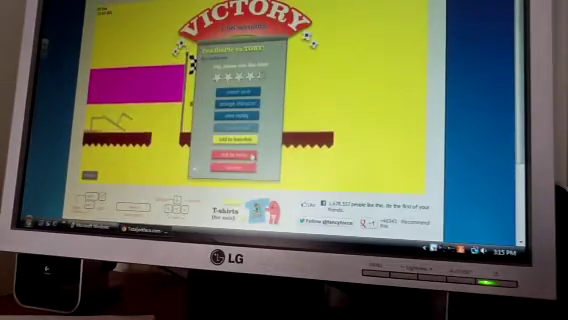
- Back in the user levels list, start a new level and win past the 'Wait here' spot
left_click(236, 152)
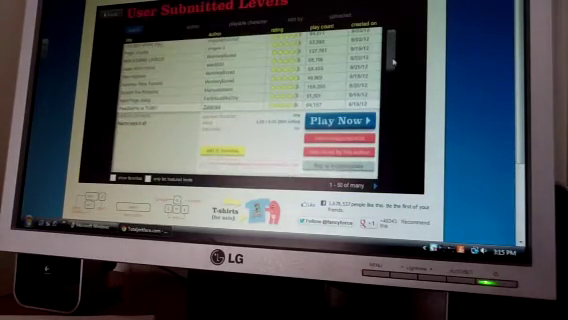
scroll(380, 80, "down", 3)
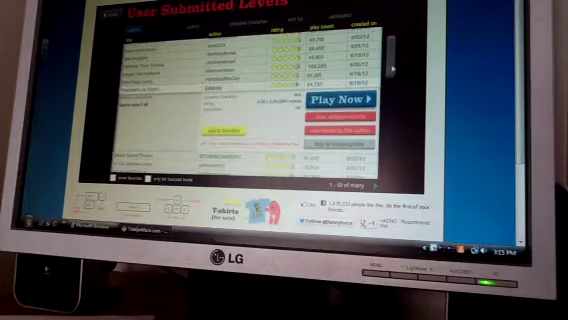
left_click(175, 135)
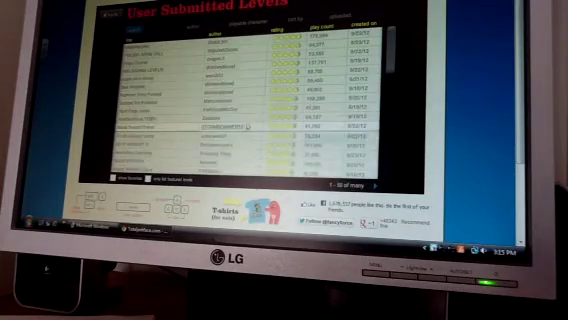
left_click(315, 123)
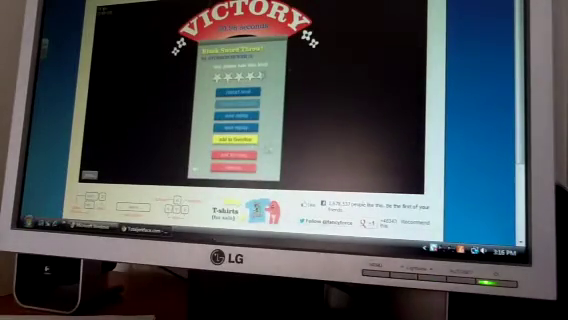
- Choose a lower level in the user list and win the tall-buildings jetpack jump
left_click(232, 166)
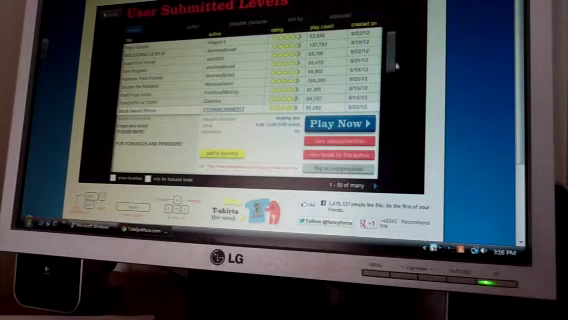
left_click_drag(397, 75, 398, 88)
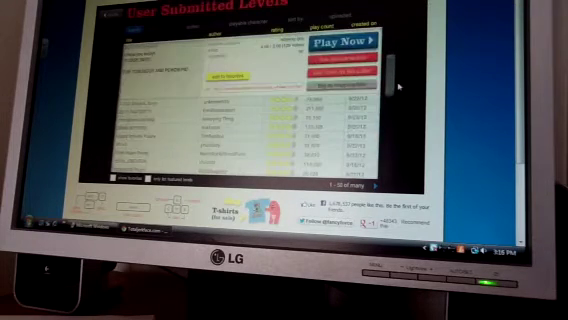
left_click(195, 103)
left_click(330, 114)
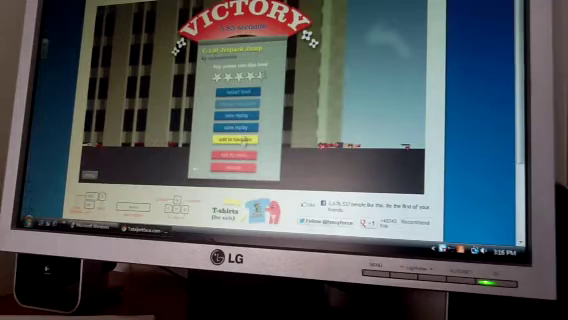
- Return to the user levels list and start the curved-track level
left_click(237, 156)
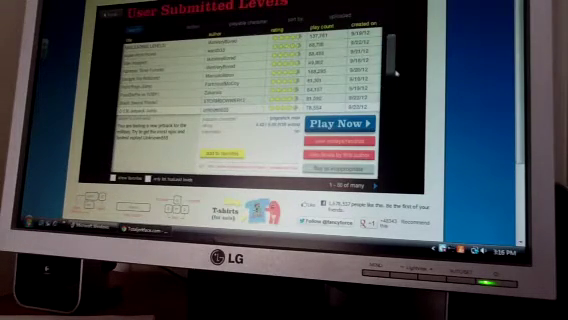
scroll(396, 72, "down", 3)
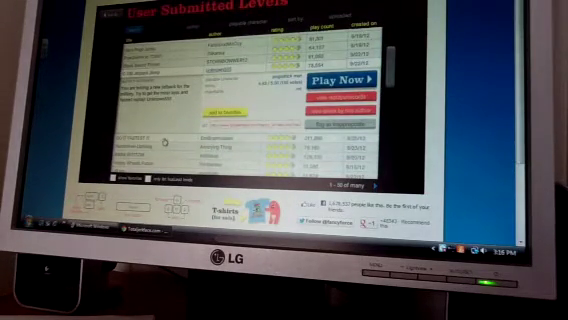
left_click(164, 141)
left_click(330, 123)
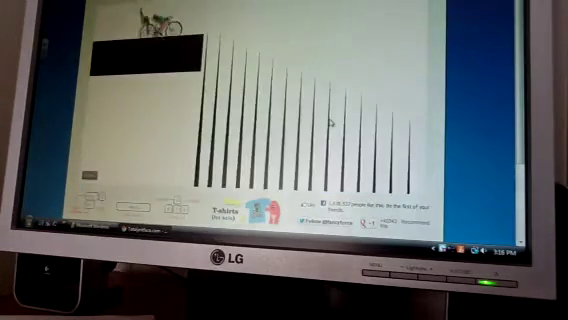
- Ride the bike along the curved track, then exit to the list and launch another level
key("Up")
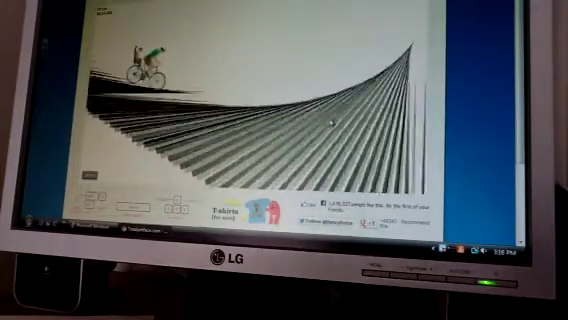
key("Up")
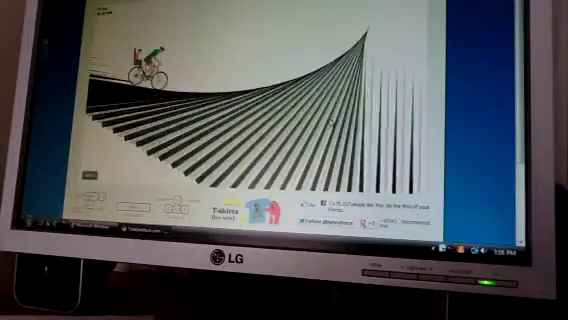
key("Up")
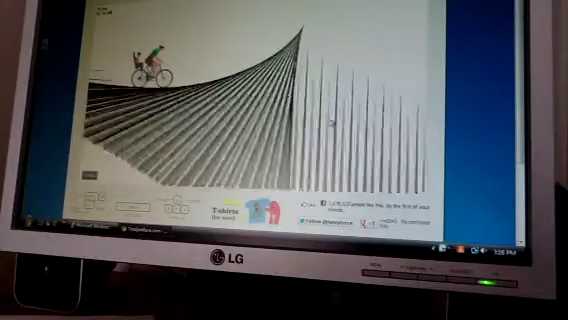
key("Up")
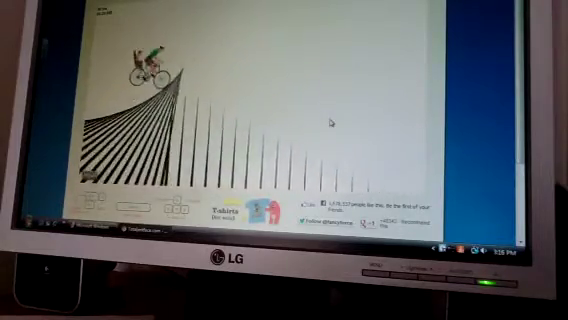
key("Up")
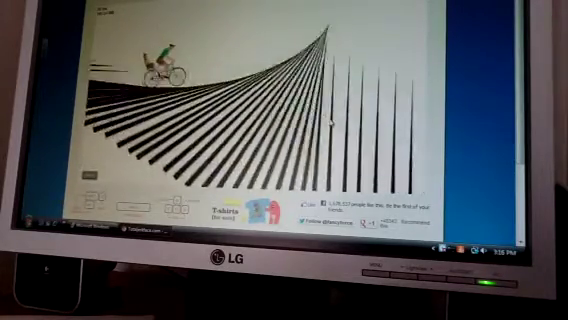
key("Up")
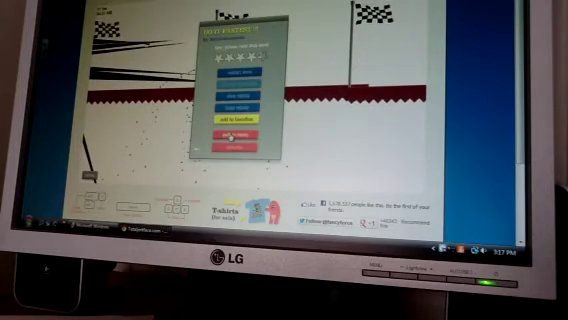
left_click(231, 137)
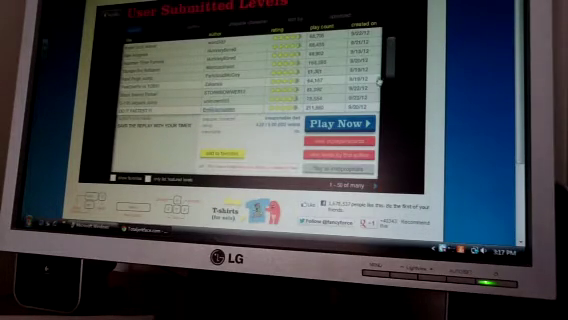
scroll(250, 100, "down", 3)
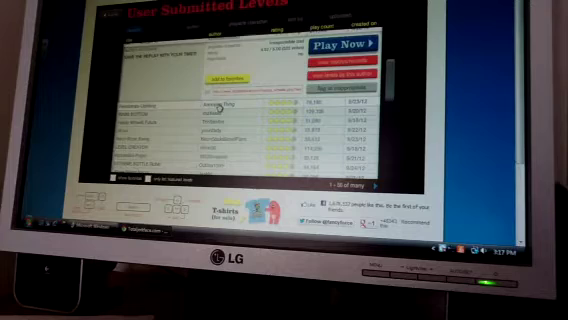
scroll(218, 107, "down", 3)
left_click(338, 117)
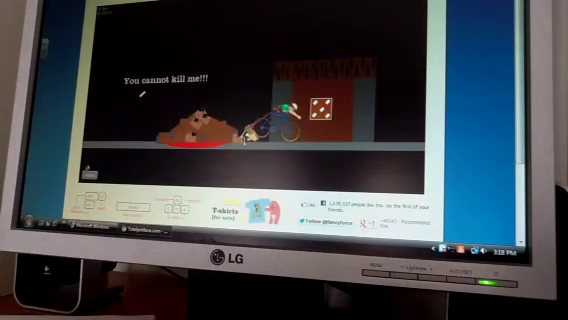
- From game over, pick another user level, dismiss the pop-up, and start it
left_click(228, 137)
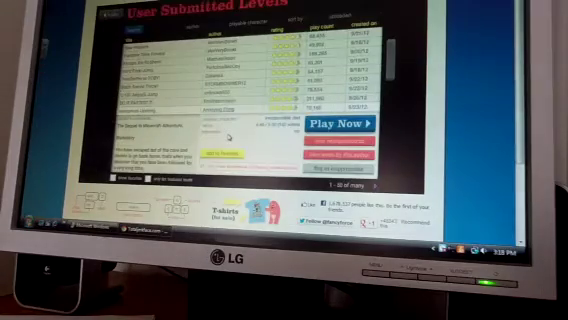
scroll(393, 73, "down", 3)
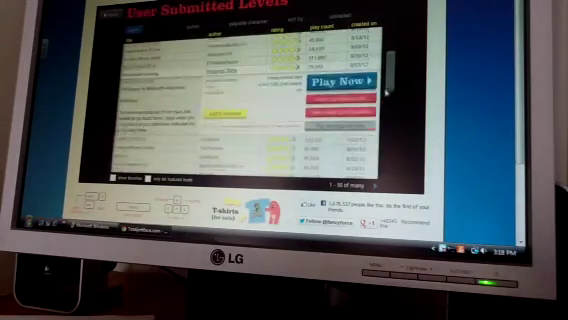
scroll(390, 90, "down", 2)
left_click(245, 95)
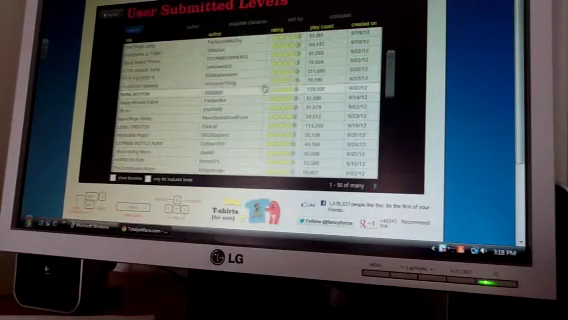
left_click(340, 103)
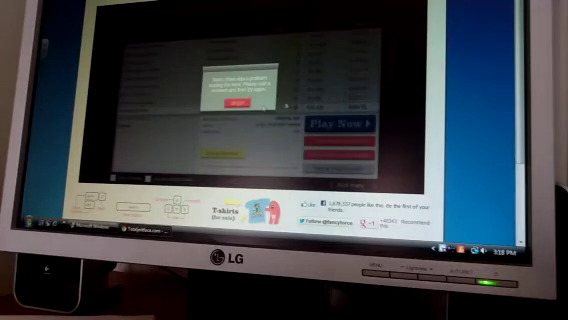
left_click(235, 100)
left_click(343, 128)
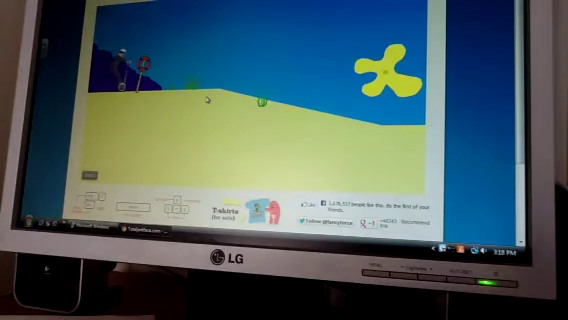
- Drive the segway over Bikini Bottom's hills and rocks, then off the cliff into the water
key("Up")
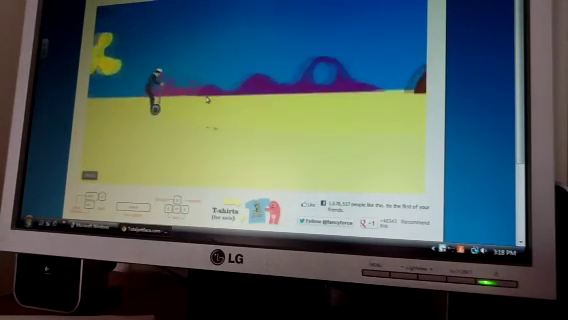
key("Up")
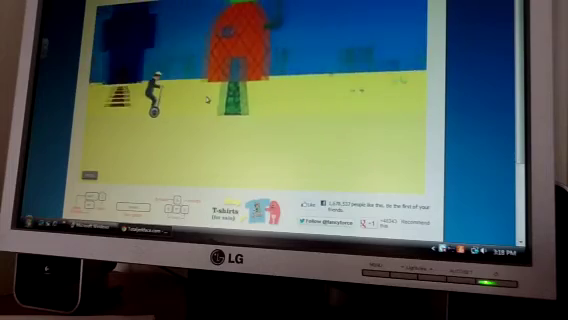
key("Up")
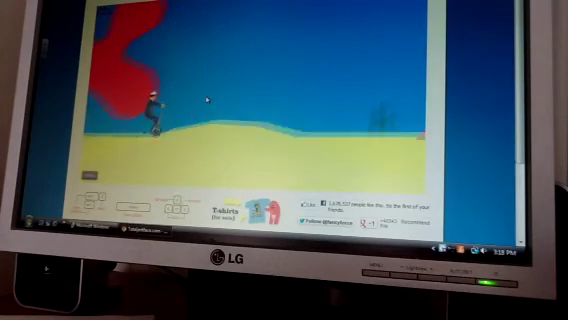
key("Up")
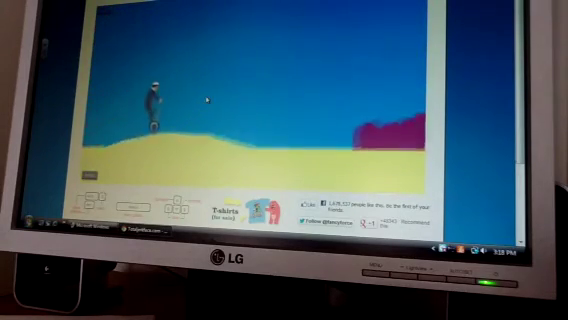
key("Up")
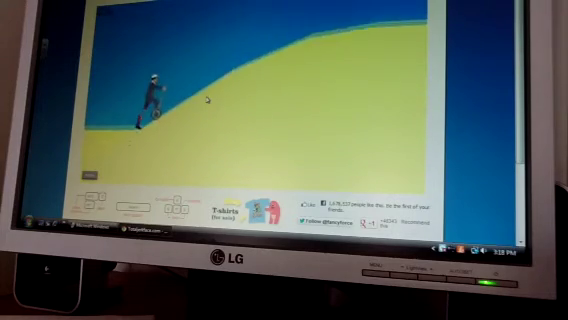
key("Up")
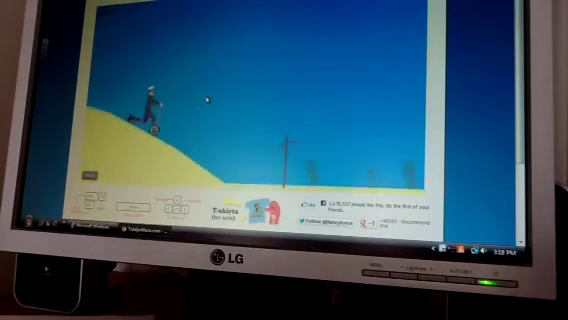
key("Up")
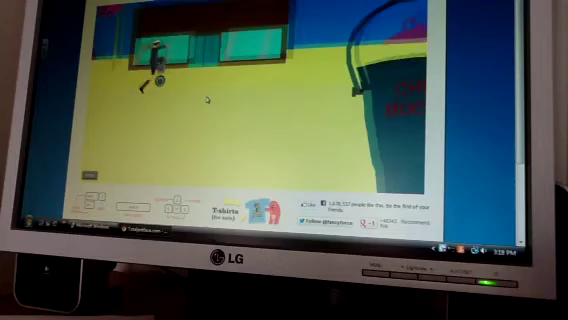
key("Up")
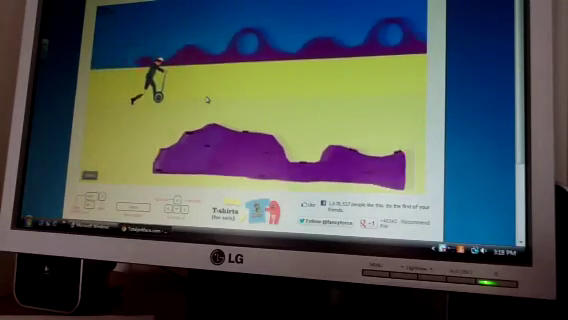
key("Up")
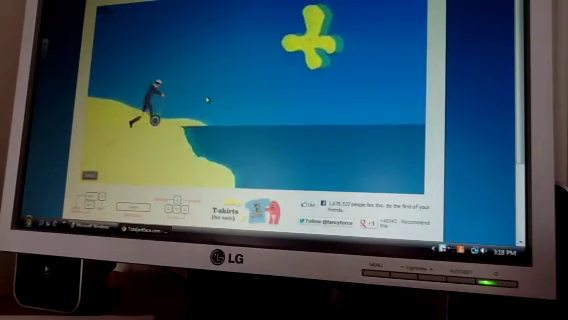
key("Up")
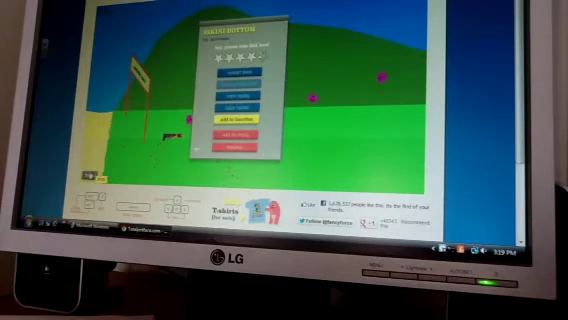
- Exit Bikini Bottom to the User Submitted Levels list and launch a new level
left_click(228, 136)
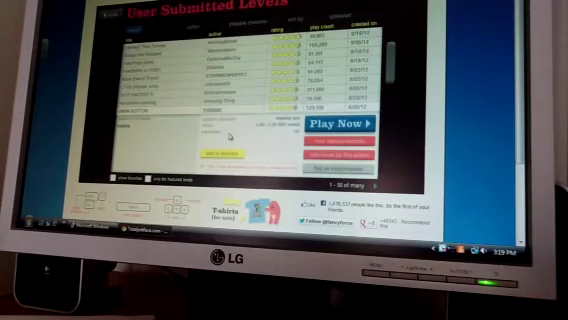
scroll(394, 72, "down", 3)
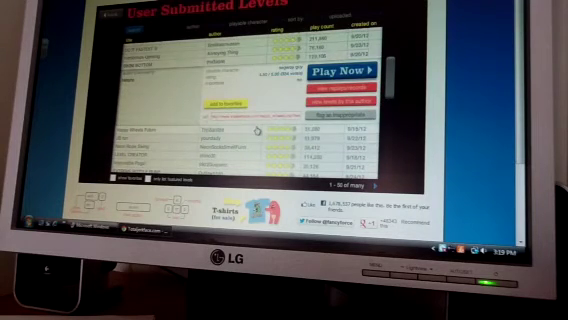
left_click(337, 127)
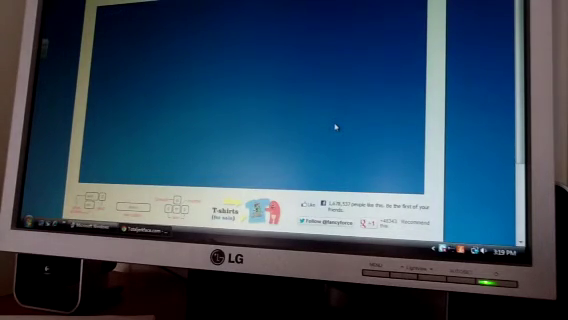